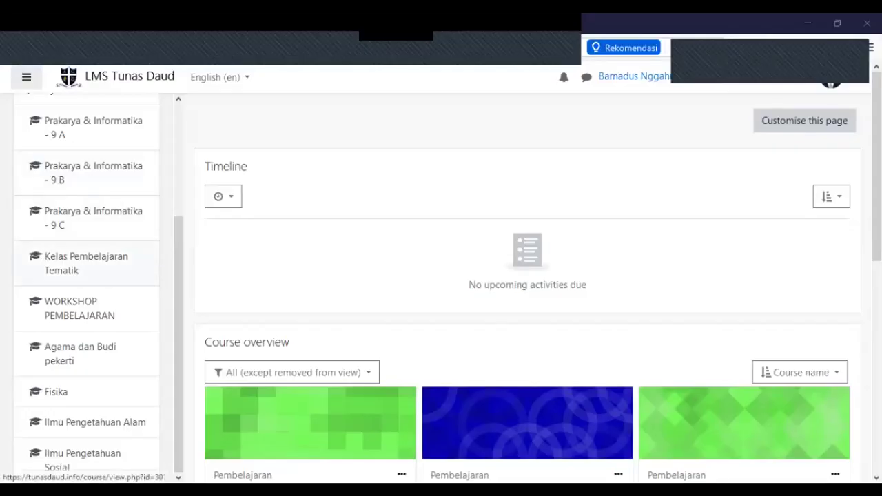
Open the Prakarya & Informatika - 9 A course, logging in again with the saved credentials.
{"action": "left_click", "coordinate": [93, 127]}
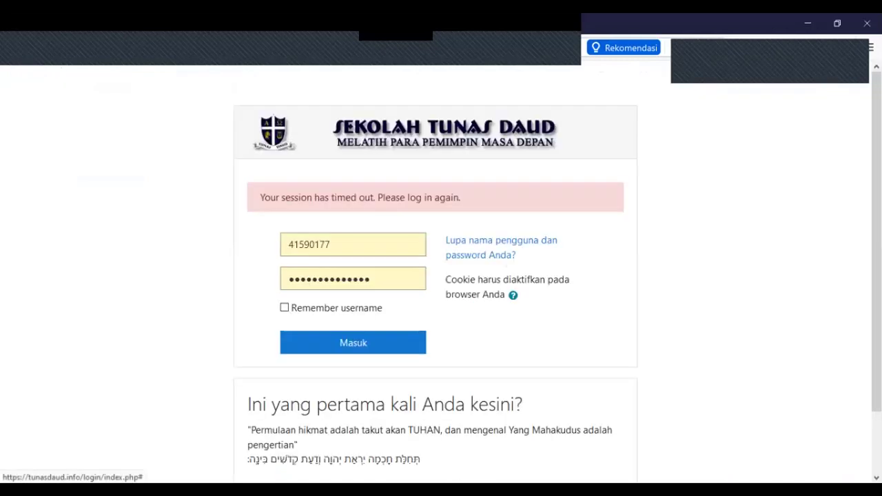
{"action": "key", "text": "Return"}
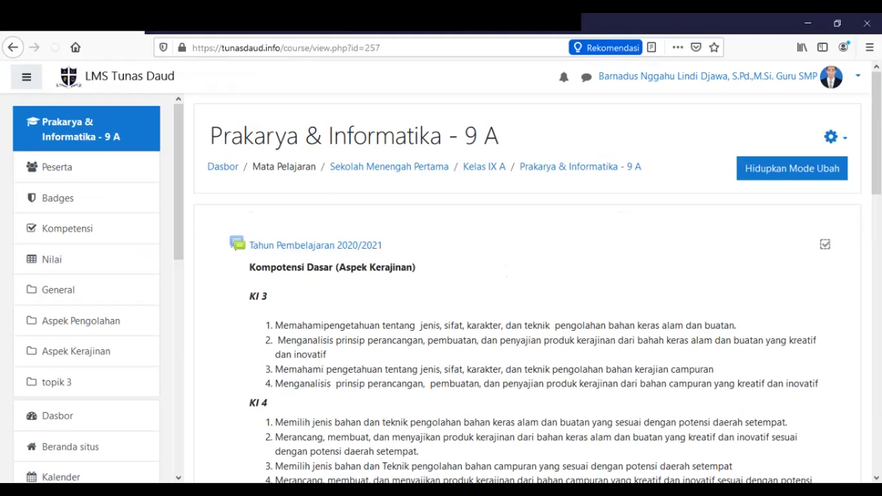
{"action": "scroll", "coordinate": [524, 276], "scroll_direction": "down", "scroll_amount": 10}
{"action": "scroll", "coordinate": [523, 276], "scroll_direction": "down", "scroll_amount": 4}
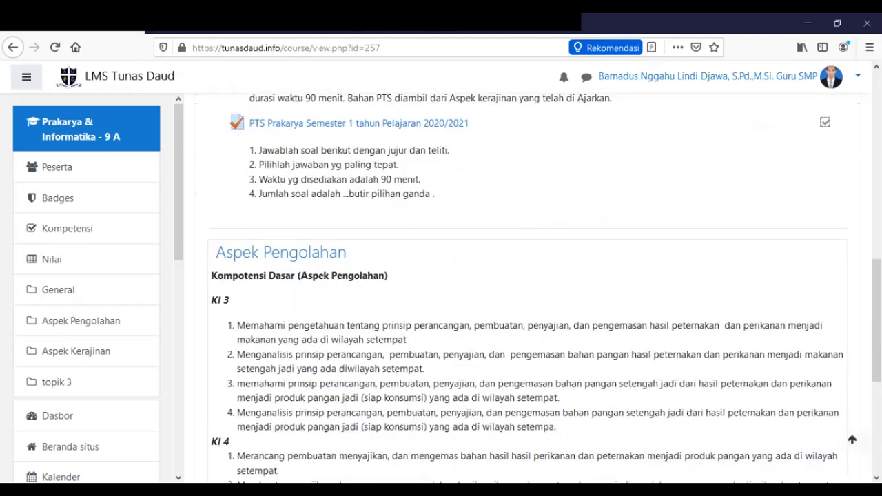
Open the grading list of the Lembar Kerja Siswa Pengolahan 1 assignment in the Aspek Pengolahan section.
{"action": "left_click", "coordinate": [80, 320]}
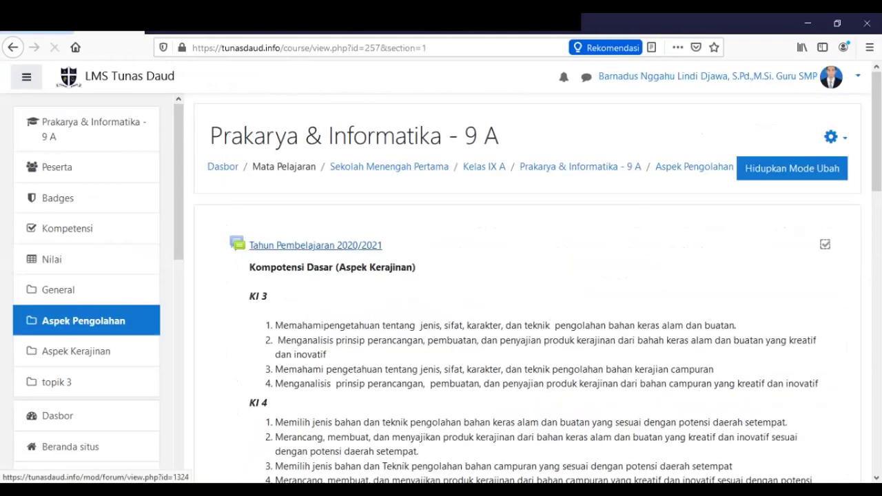
{"action": "scroll", "coordinate": [320, 314], "scroll_direction": "down", "scroll_amount": 6}
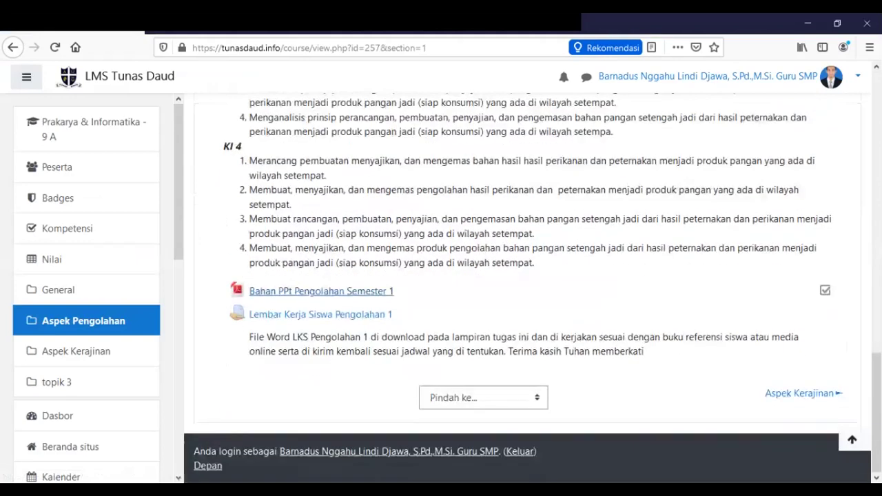
{"action": "left_click", "coordinate": [320, 314]}
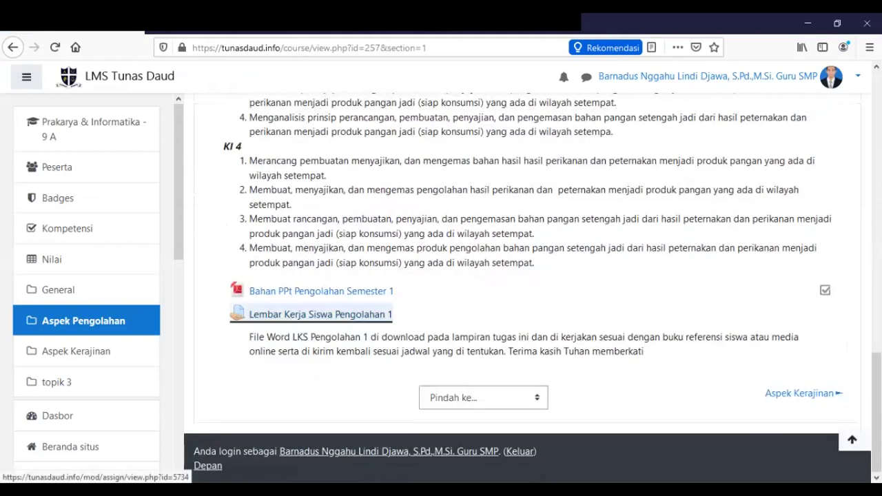
{"action": "scroll", "coordinate": [507, 317], "scroll_direction": "down", "scroll_amount": 5}
{"action": "left_click", "coordinate": [507, 323]}
{"action": "scroll", "coordinate": [527, 289], "scroll_direction": "down", "scroll_amount": 3}
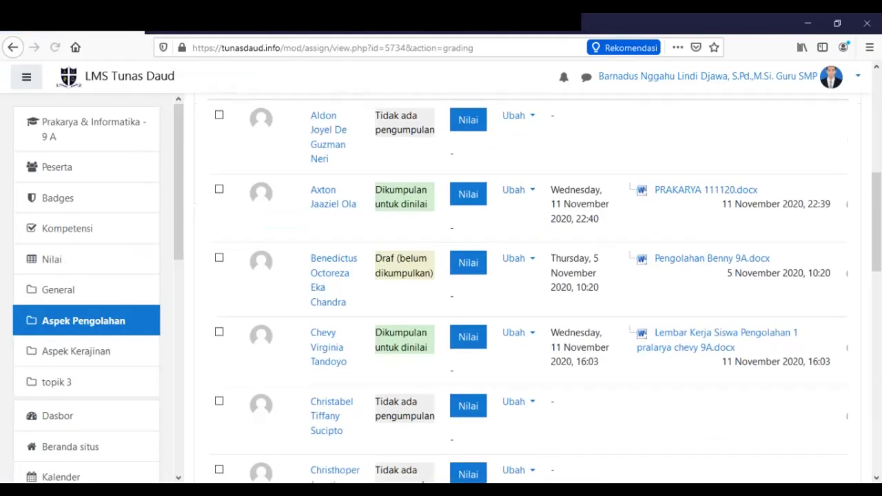
Examine the students' submission statuses and submitted files on the first page of the grading list.
{"action": "scroll", "coordinate": [527, 289], "scroll_direction": "up", "scroll_amount": 1}
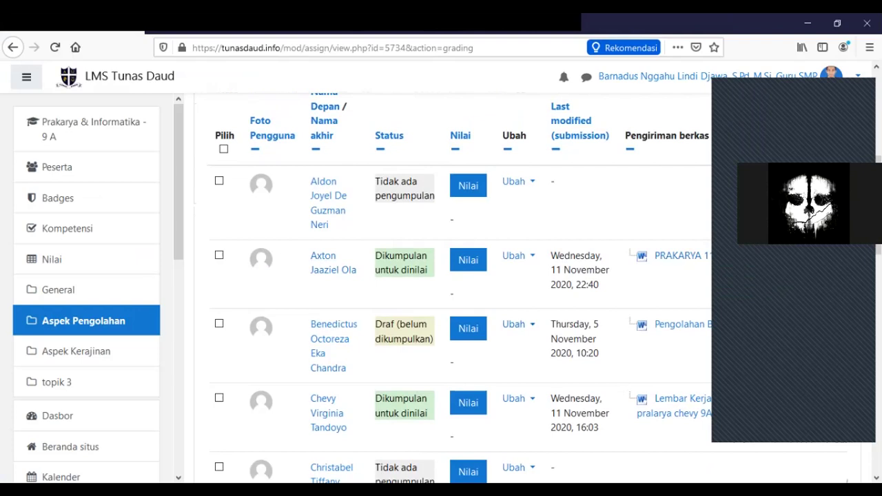
{"action": "scroll", "coordinate": [454, 289], "scroll_direction": "down", "scroll_amount": 3}
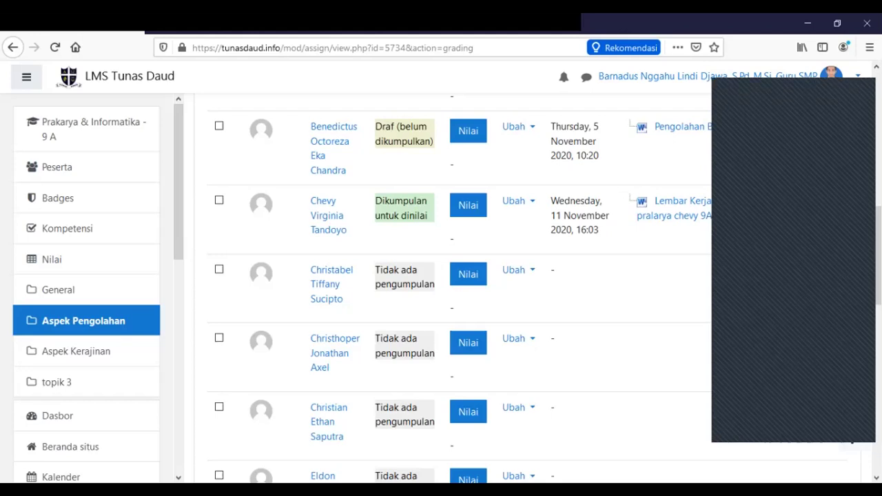
{"action": "scroll", "coordinate": [455, 275], "scroll_direction": "down", "scroll_amount": 2}
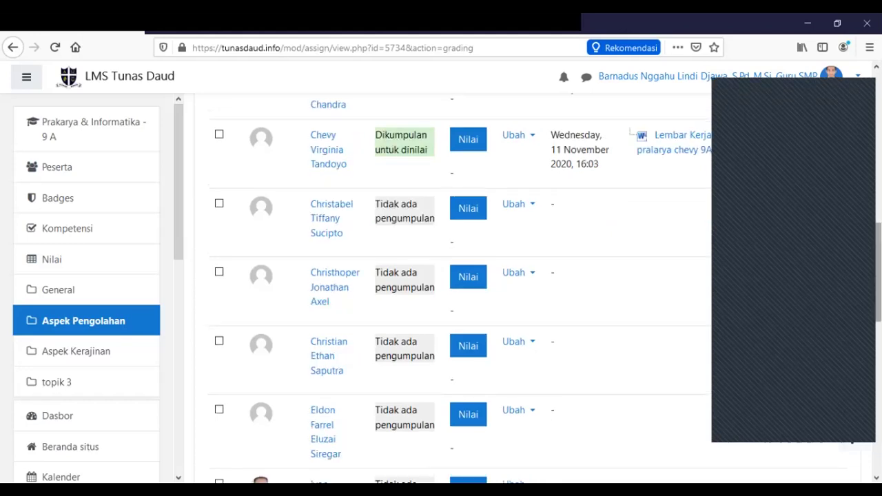
{"action": "scroll", "coordinate": [454, 276], "scroll_direction": "down", "scroll_amount": 3}
{"action": "scroll", "coordinate": [454, 275], "scroll_direction": "up", "scroll_amount": 4}
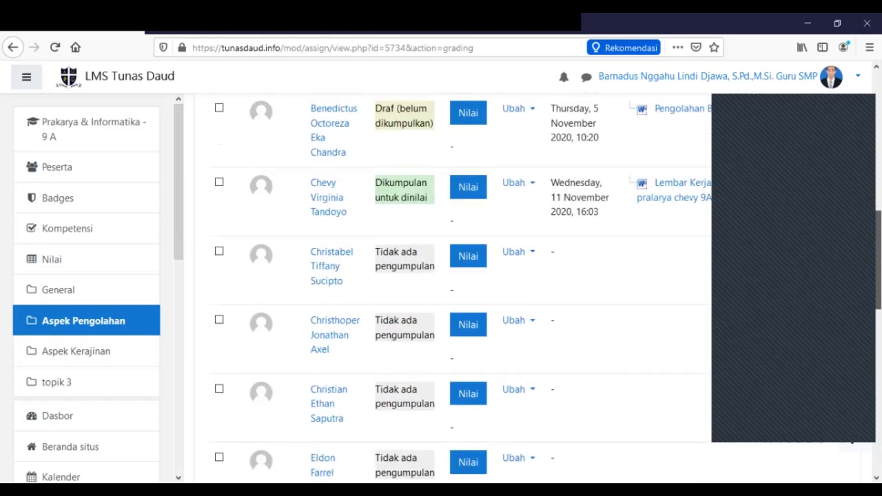
{"action": "scroll", "coordinate": [455, 276], "scroll_direction": "down", "scroll_amount": 1}
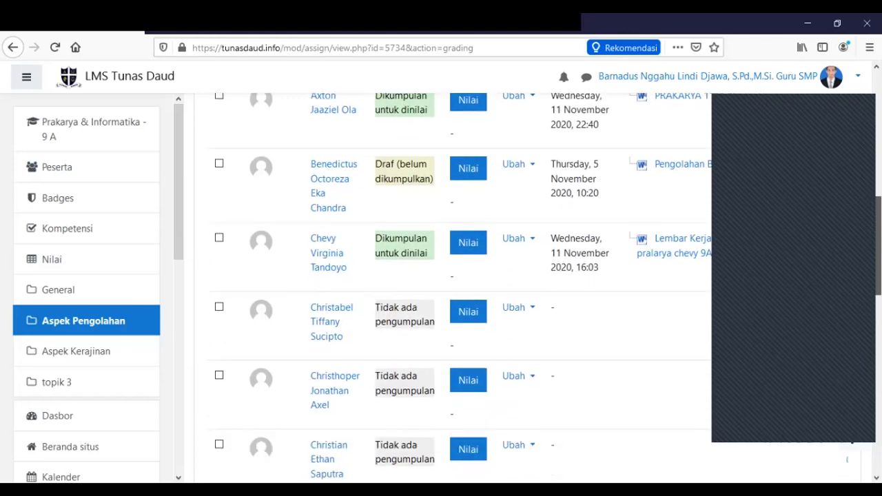
{"action": "scroll", "coordinate": [455, 276], "scroll_direction": "down", "scroll_amount": 1}
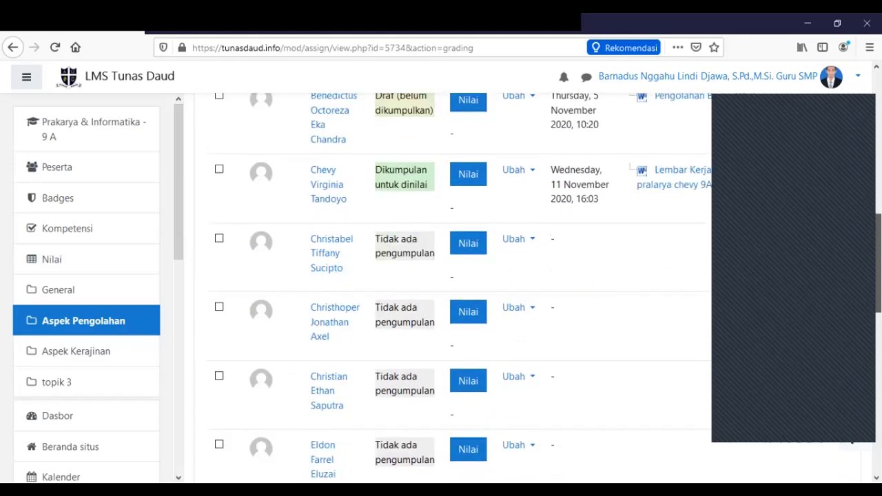
{"action": "scroll", "coordinate": [454, 276], "scroll_direction": "down", "scroll_amount": 1}
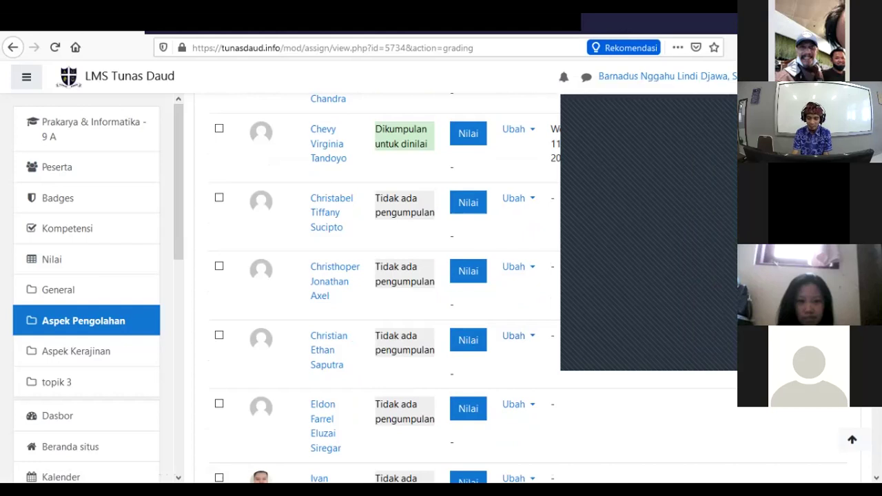
{"action": "scroll", "coordinate": [527, 288], "scroll_direction": "down", "scroll_amount": 4}
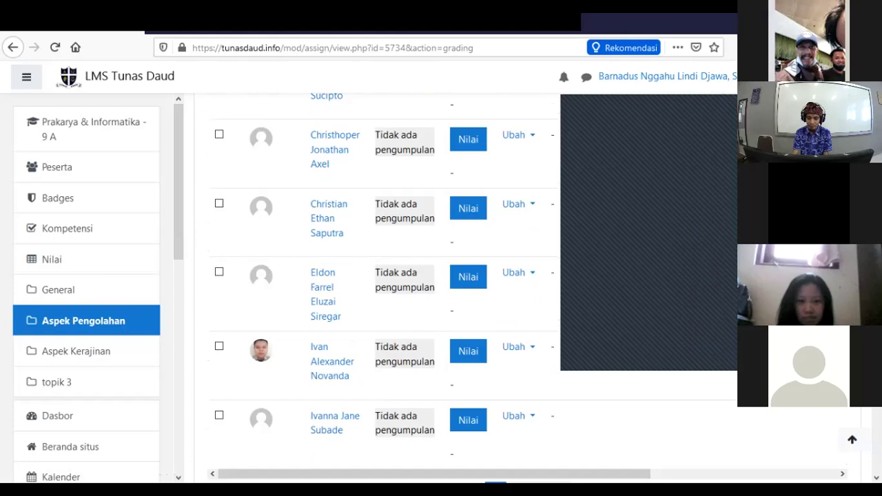
{"action": "scroll", "coordinate": [527, 288], "scroll_direction": "up", "scroll_amount": 6}
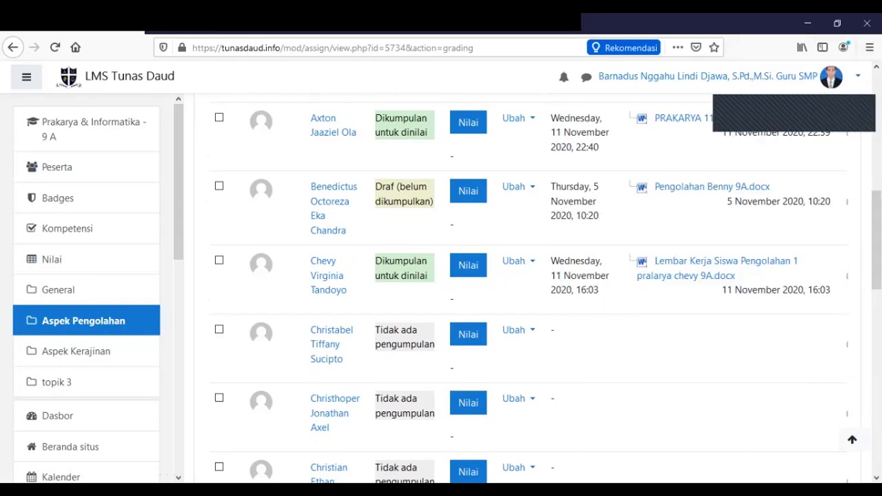
Download the Word file of the draft submission dated 5 November 2020, 10:20, logging in again and saving it to disk.
{"action": "left_click", "coordinate": [712, 186]}
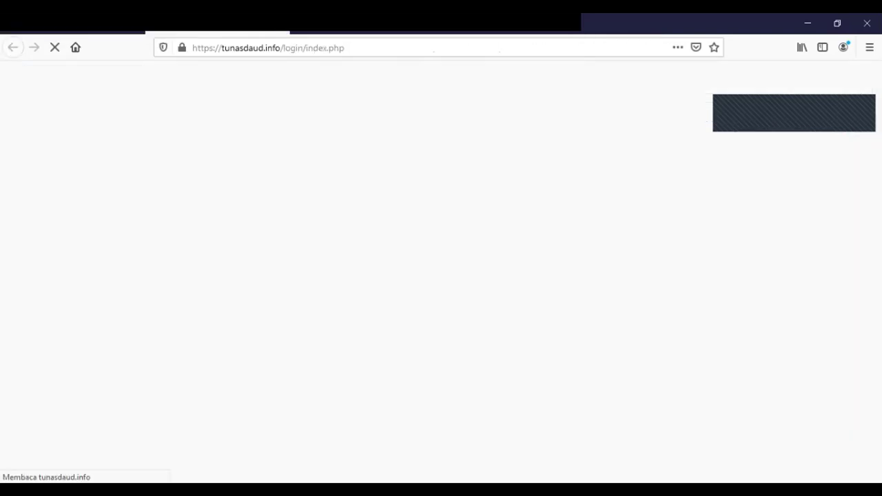
{"action": "left_click", "coordinate": [353, 343]}
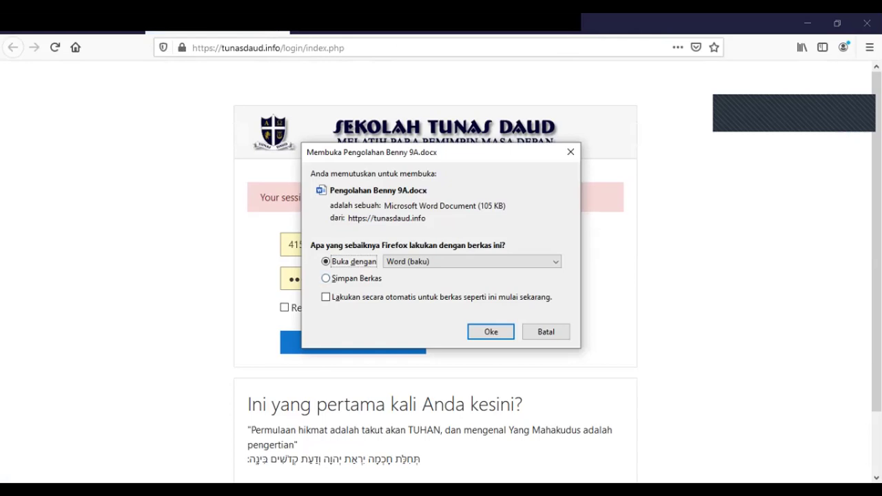
{"action": "left_click", "coordinate": [326, 277]}
{"action": "left_click", "coordinate": [491, 331]}
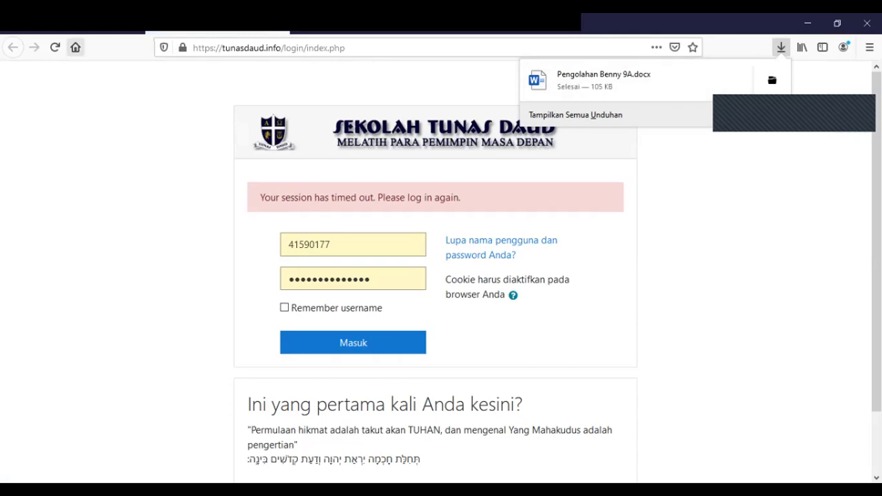
Log in again with the saved credentials to reach the LMS dashboard.
{"action": "left_click", "coordinate": [353, 343]}
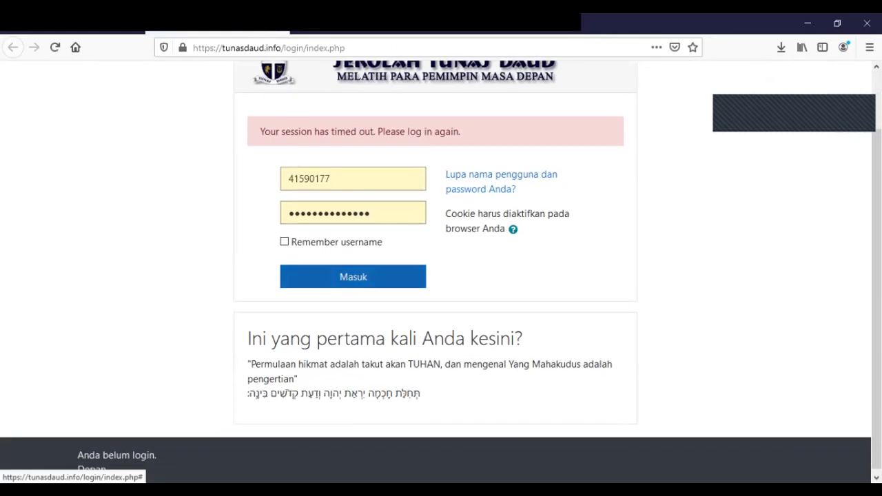
{"action": "left_click", "coordinate": [353, 277]}
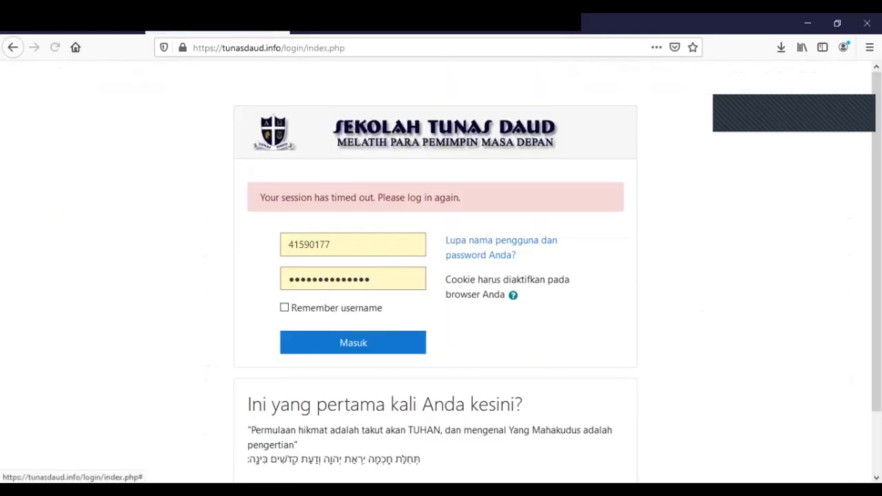
{"action": "left_click", "coordinate": [352, 342]}
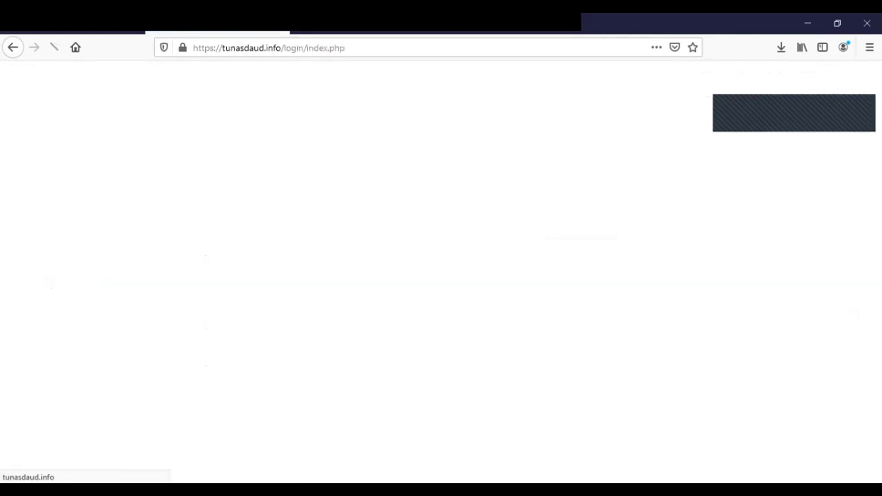
{"action": "left_click", "coordinate": [352, 342]}
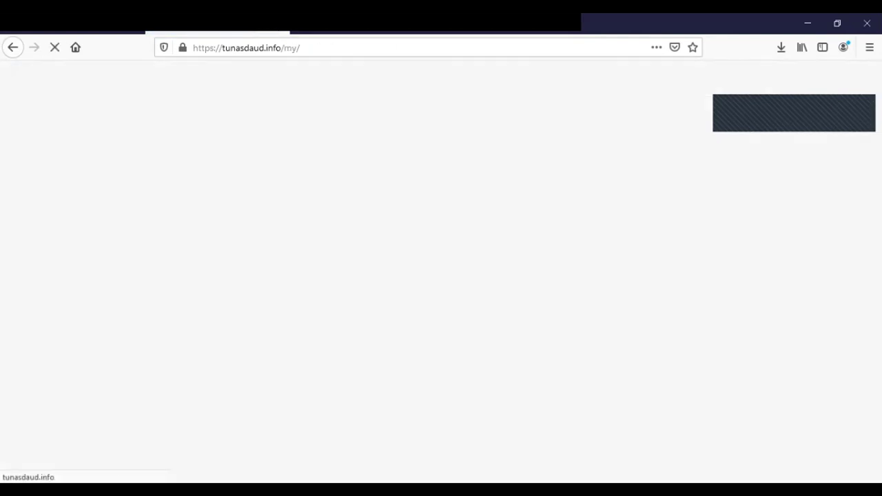
Open the Aspek Pengolahan section of the Prakarya & Informatika - 9 C course, logging in again.
{"action": "scroll", "coordinate": [527, 289], "scroll_direction": "down", "scroll_amount": 3}
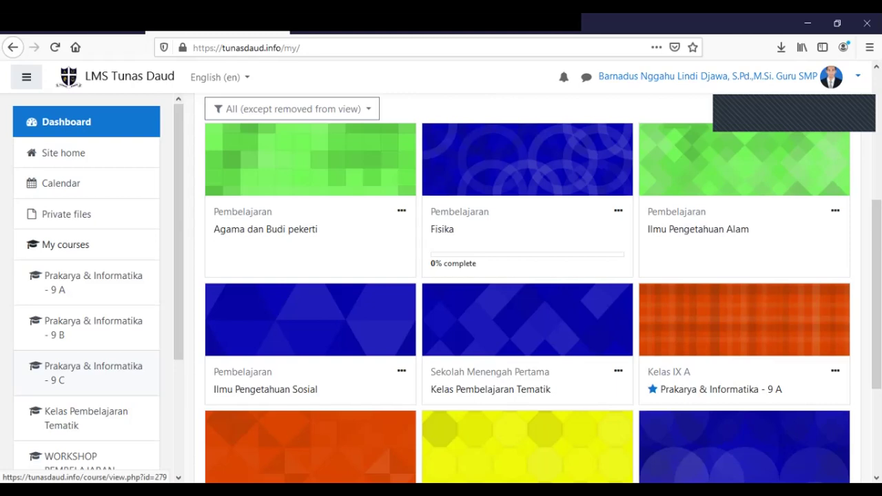
{"action": "left_click", "coordinate": [93, 373]}
{"action": "left_click", "coordinate": [352, 342]}
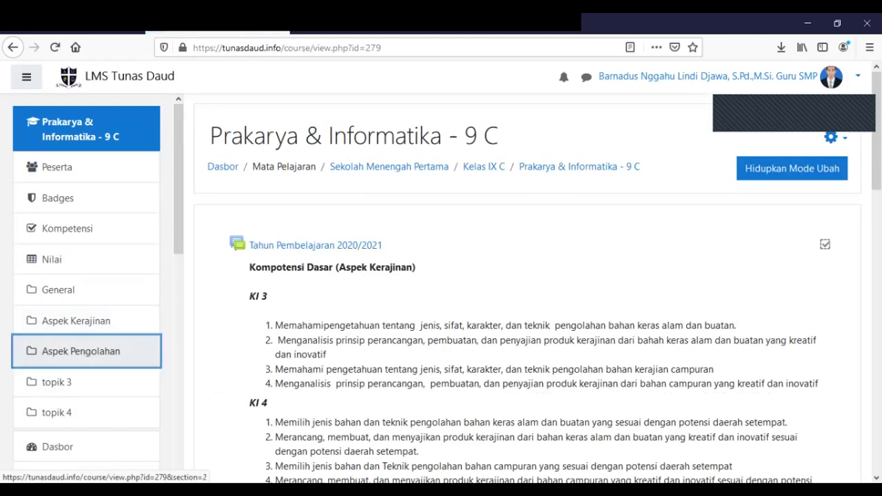
{"action": "left_click", "coordinate": [83, 351]}
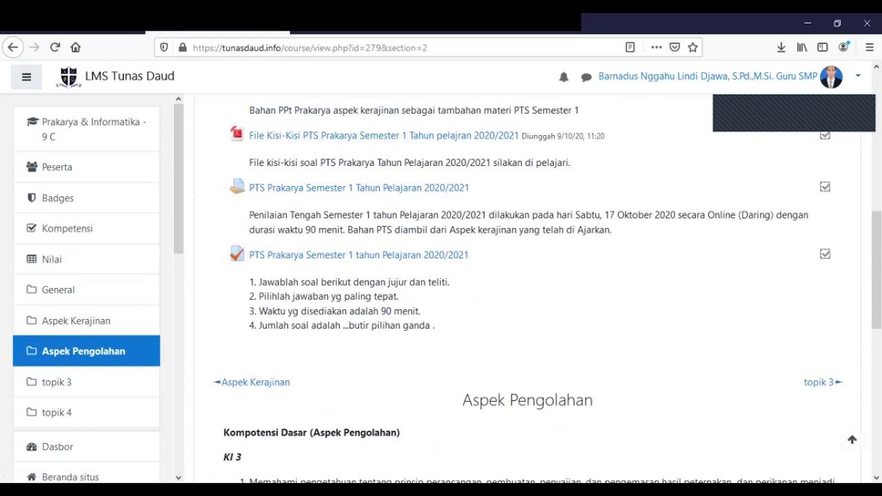
Open the Lembar Kerja Siswa Pengolahan 1 assignment of class 9 C, submitting the saved login again.
{"action": "scroll", "coordinate": [235, 317], "scroll_direction": "down", "scroll_amount": 5}
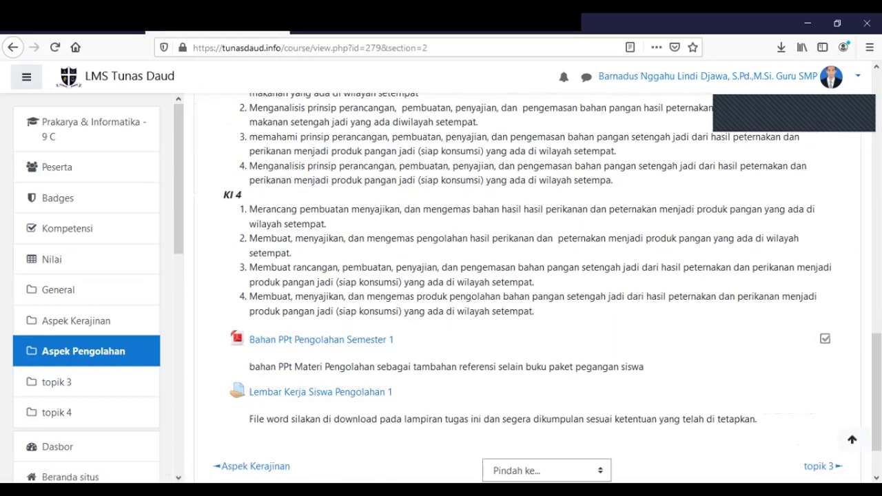
{"action": "scroll", "coordinate": [320, 317], "scroll_direction": "down", "scroll_amount": 2}
{"action": "left_click", "coordinate": [321, 316]}
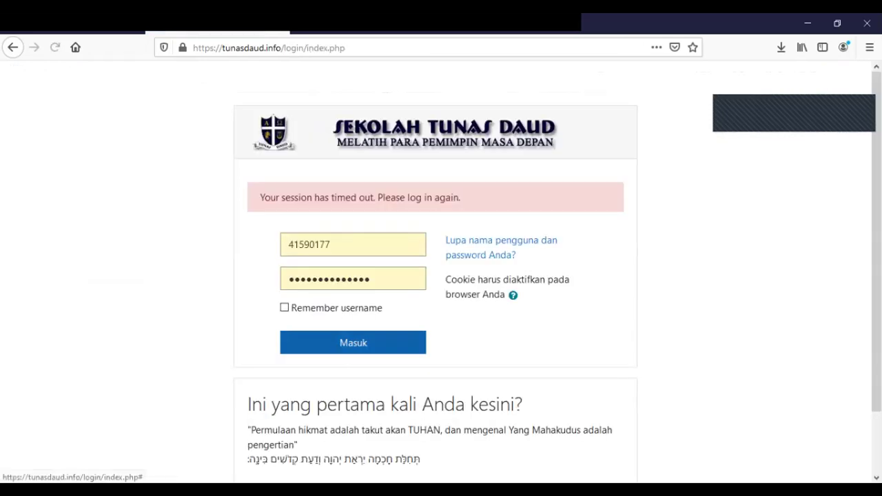
{"action": "left_click", "coordinate": [353, 343]}
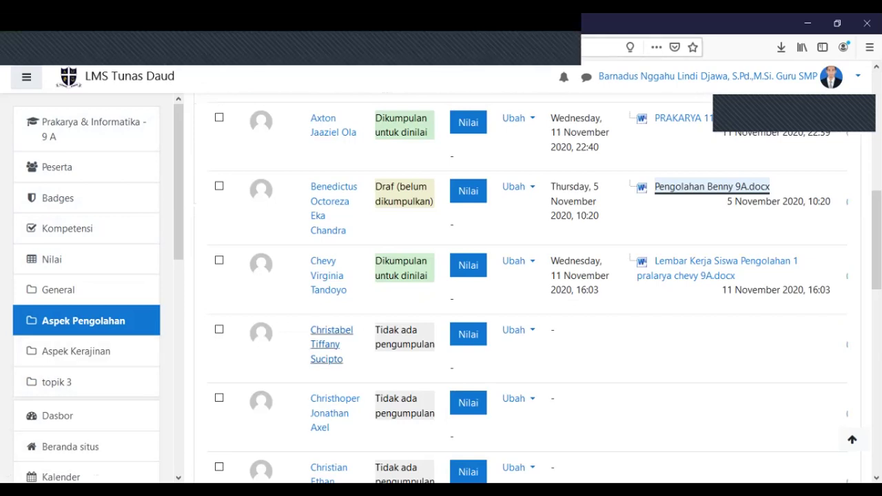
Go to page 2 of the class 9 A grading list, logging in again with the saved credentials.
{"action": "scroll", "coordinate": [328, 337], "scroll_direction": "down", "scroll_amount": 2}
{"action": "scroll", "coordinate": [323, 303], "scroll_direction": "down", "scroll_amount": 4}
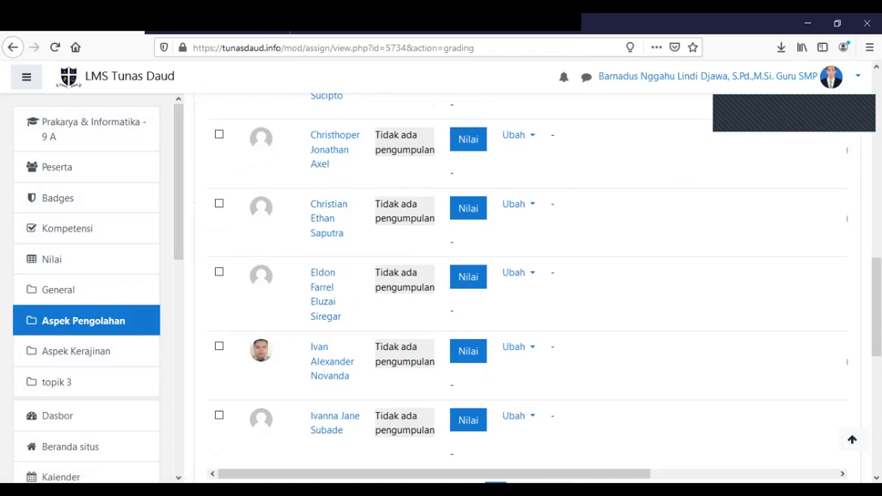
{"action": "scroll", "coordinate": [527, 287], "scroll_direction": "down", "scroll_amount": 2}
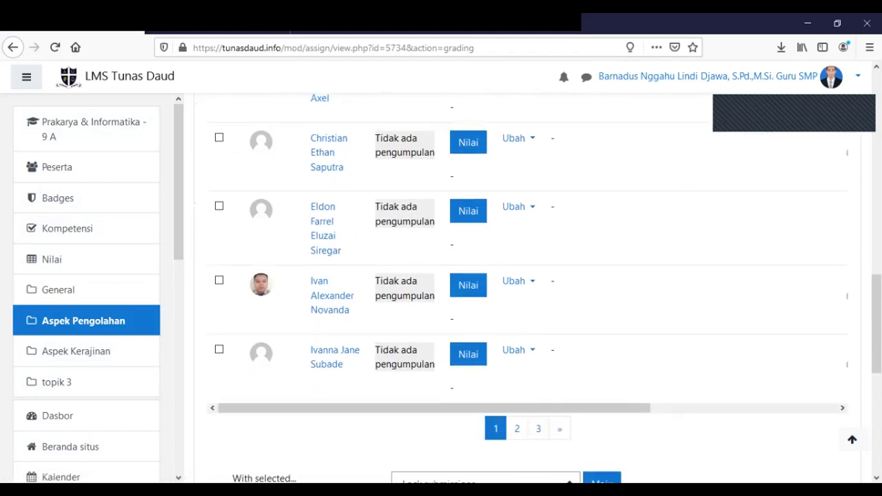
{"action": "left_click", "coordinate": [517, 428]}
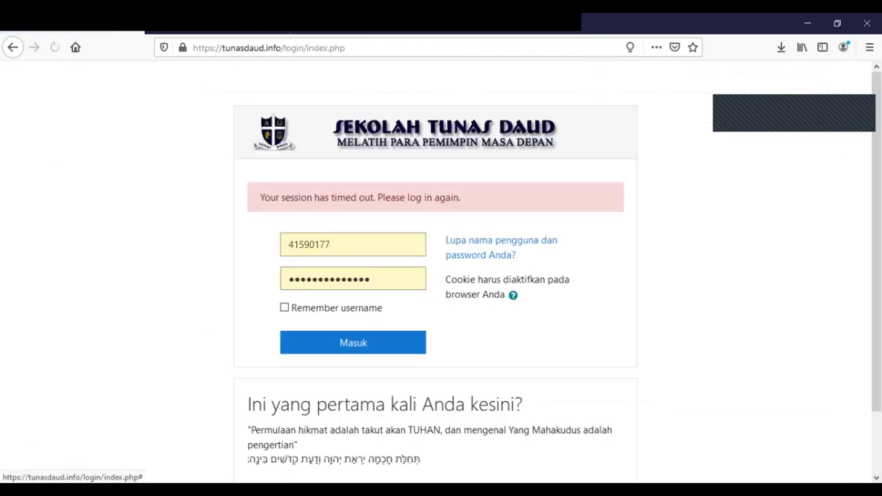
{"action": "left_click", "coordinate": [331, 342]}
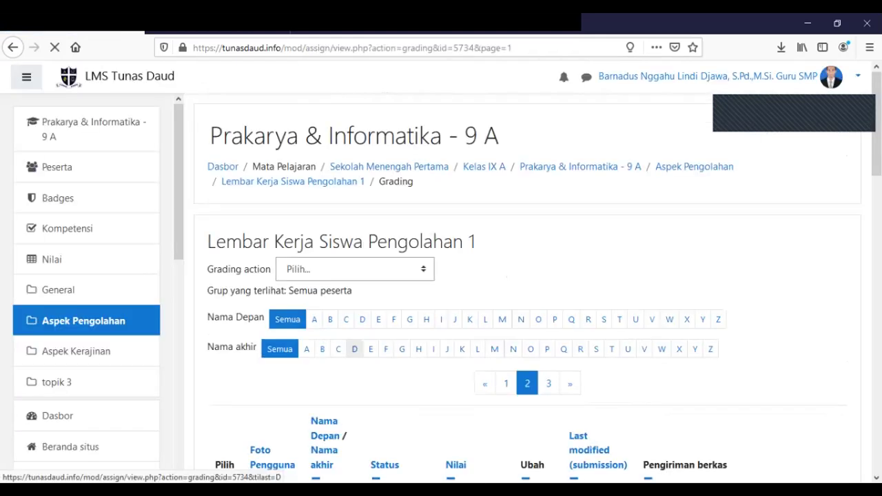
Examine the submission statuses, grades and submitted files of the students on page 2 of the grading list.
{"action": "scroll", "coordinate": [354, 348], "scroll_direction": "down", "scroll_amount": 15}
{"action": "scroll", "coordinate": [549, 290], "scroll_direction": "up", "scroll_amount": 3}
{"action": "scroll", "coordinate": [485, 290], "scroll_direction": "up", "scroll_amount": 6}
{"action": "scroll", "coordinate": [485, 290], "scroll_direction": "up", "scroll_amount": 3}
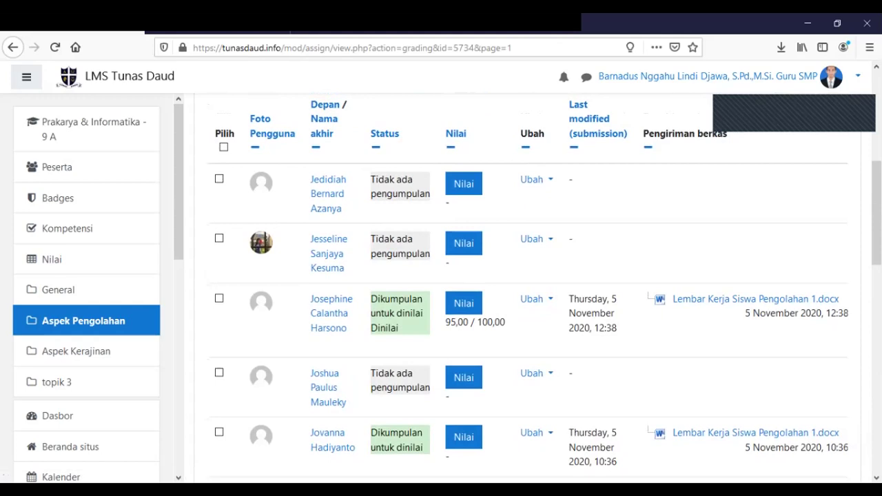
{"action": "scroll", "coordinate": [485, 289], "scroll_direction": "down", "scroll_amount": 3}
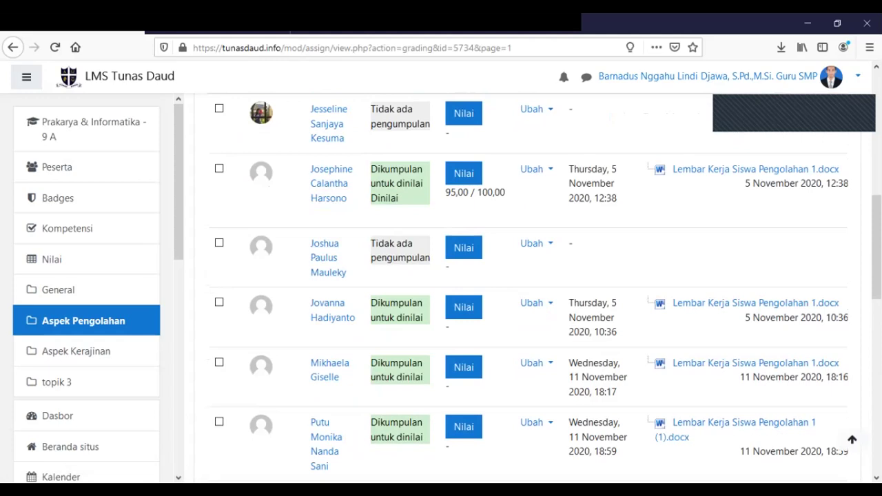
{"action": "scroll", "coordinate": [475, 296], "scroll_direction": "down", "scroll_amount": 6}
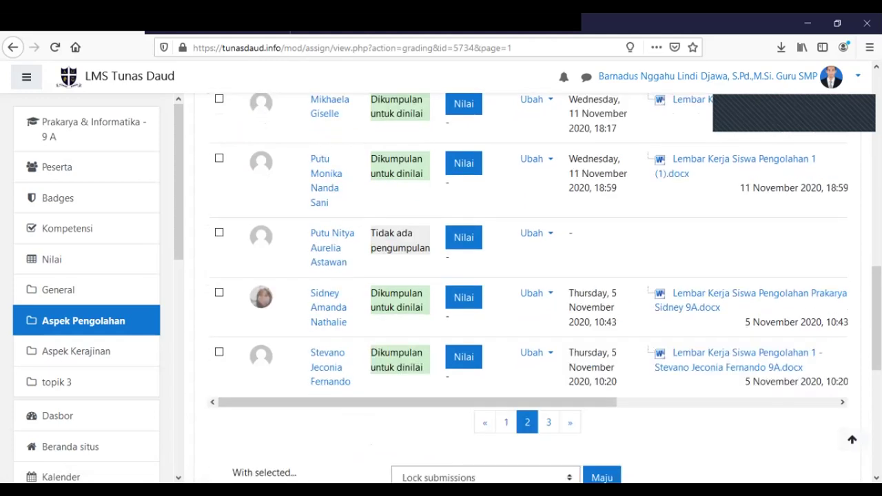
Go to page 3 of the class 9 A grading list, logging in again, and view its remaining submissions.
{"action": "scroll", "coordinate": [565, 358], "scroll_direction": "down", "scroll_amount": 2}
{"action": "left_click", "coordinate": [548, 356]}
{"action": "left_click", "coordinate": [352, 343]}
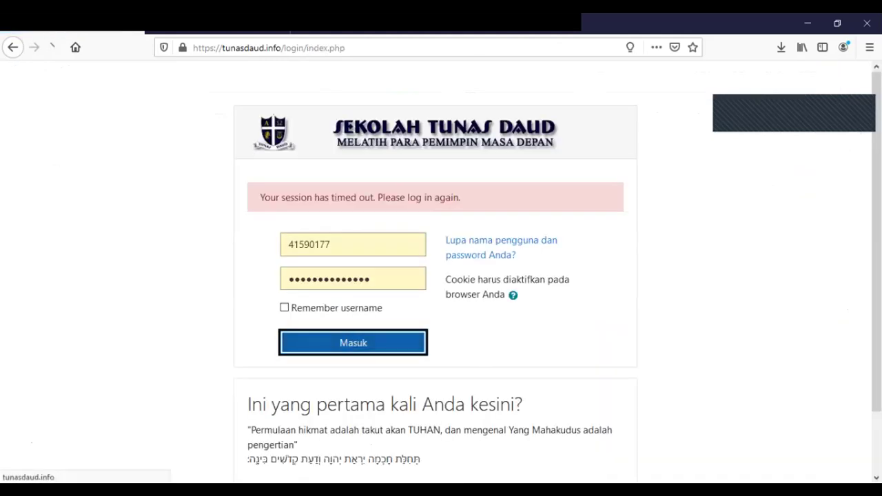
{"action": "scroll", "coordinate": [475, 276], "scroll_direction": "down", "scroll_amount": 5}
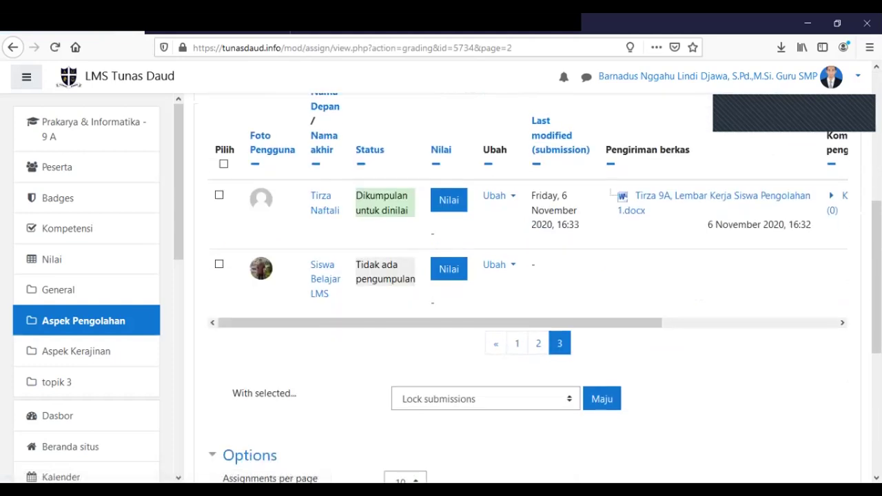